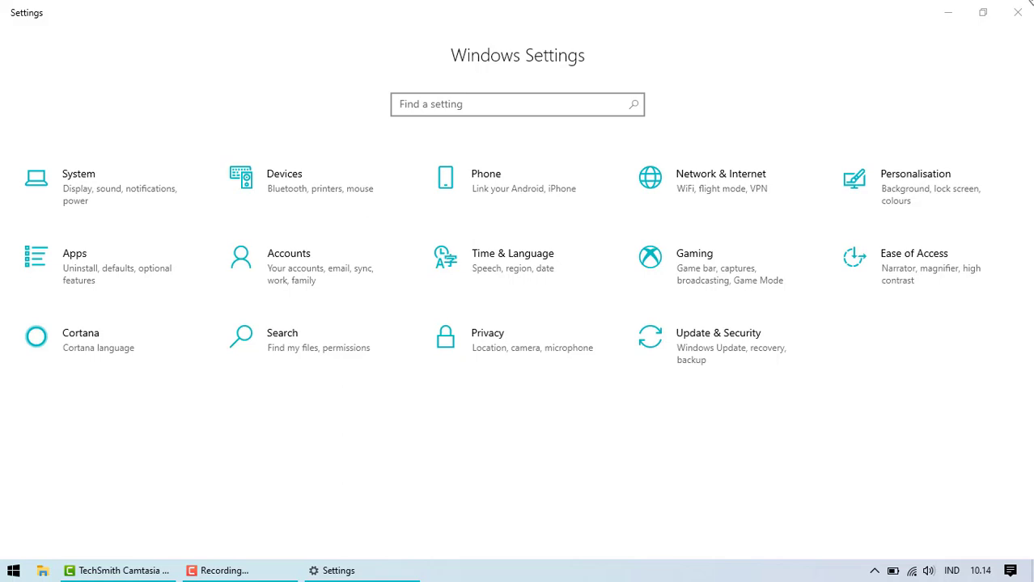
- Review the device and Windows specifications on the system's About page, then close Settings
left_click(1012, 14)
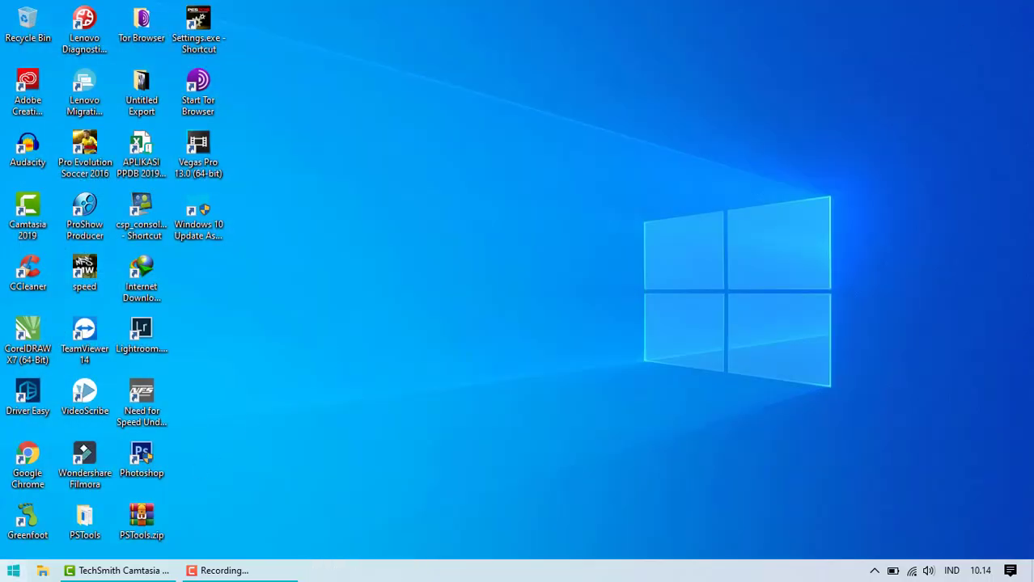
left_click(13, 571)
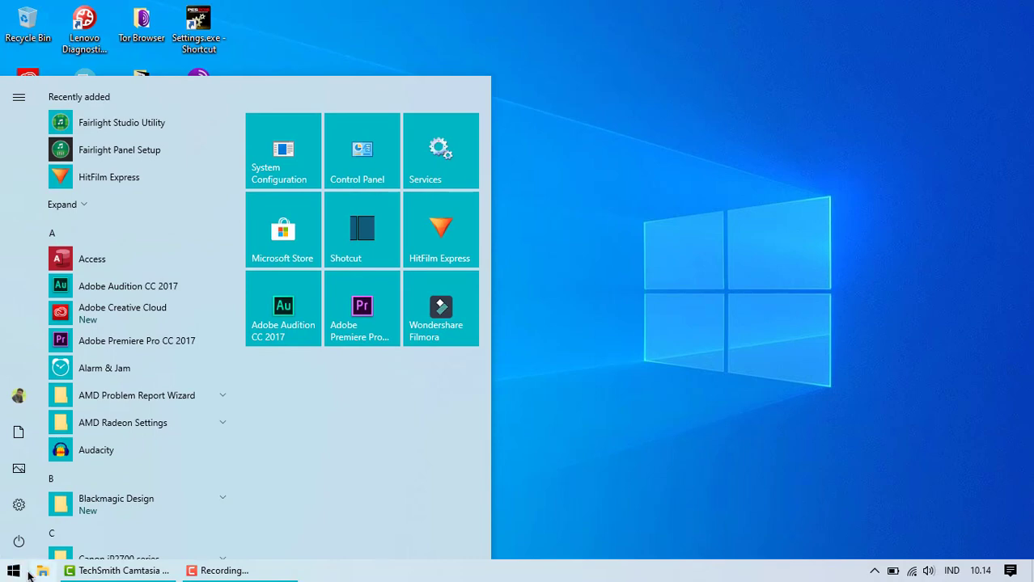
left_click(6, 572)
right_click(6, 572)
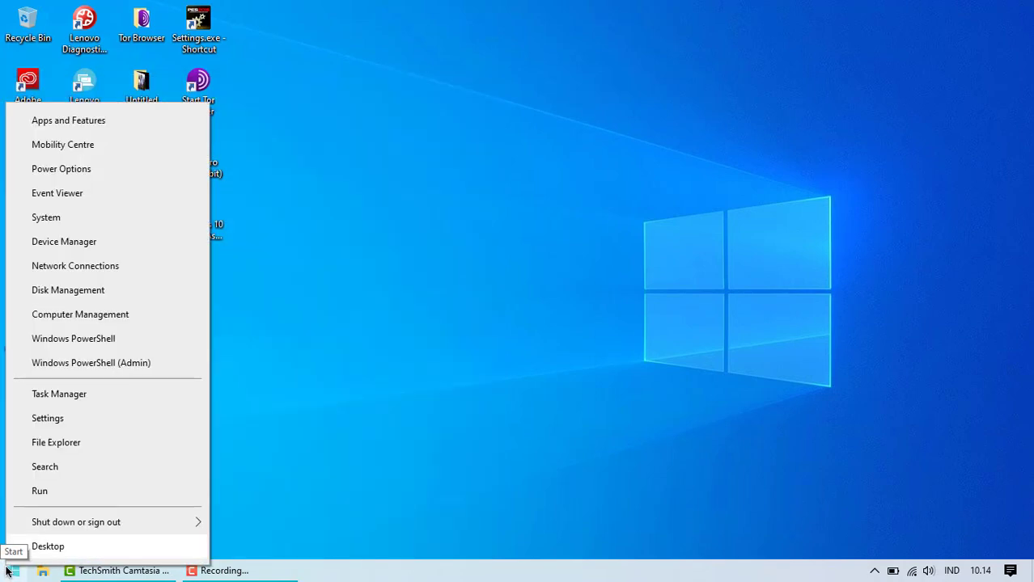
left_click(122, 224)
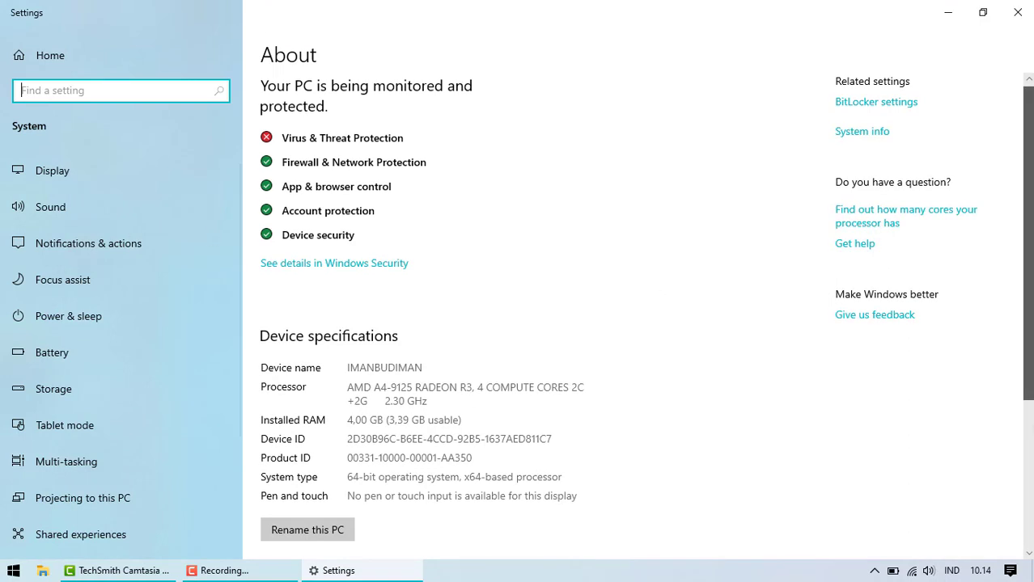
scroll(639, 311, "down", 3)
scroll(639, 312, "down", 1)
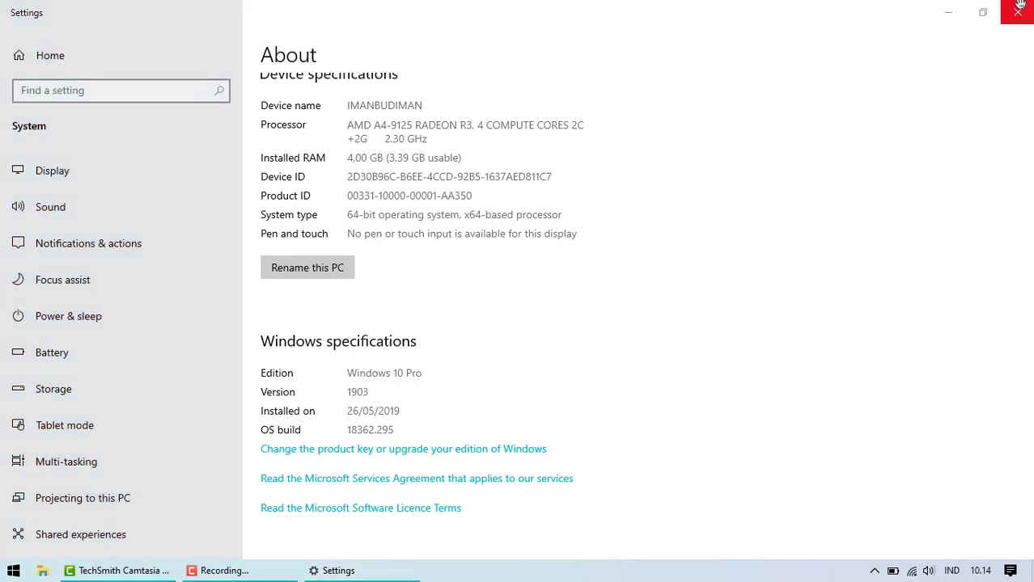
left_click(1019, 9)
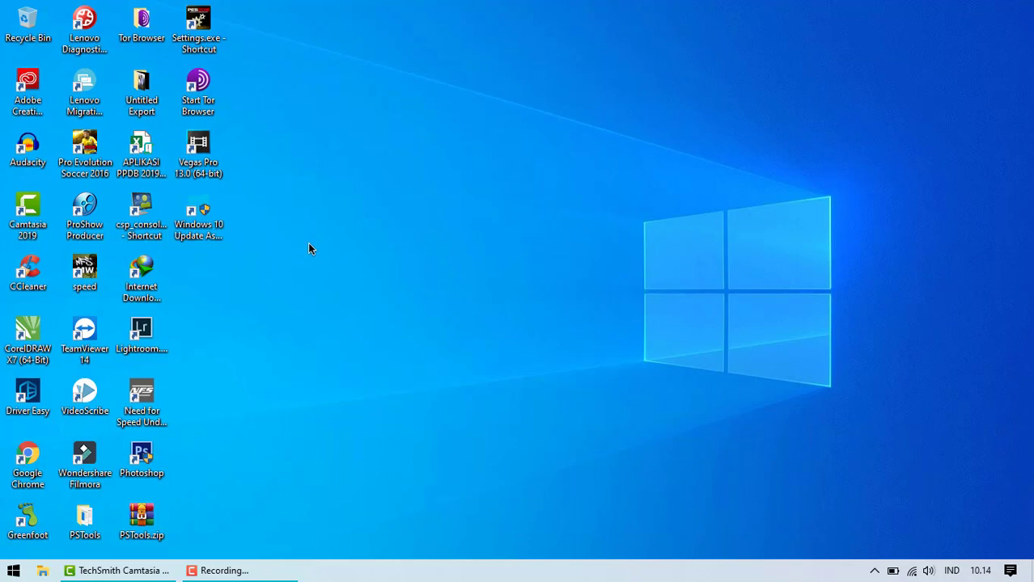
- View the Windows Update page in Settings, close it, and select the Windows 10 Update Assistant shortcut on the desktop
left_click(13, 570)
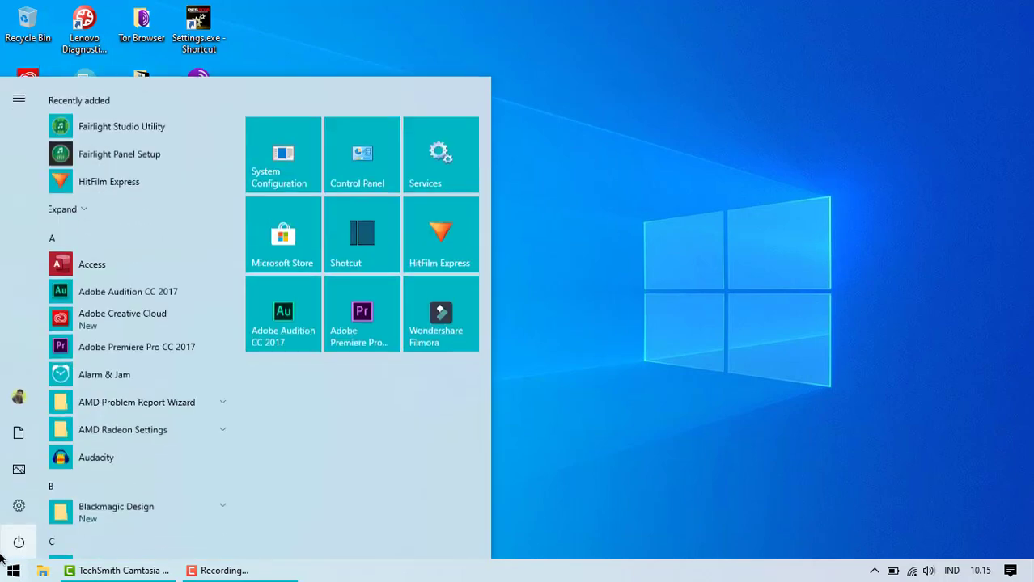
left_click(20, 504)
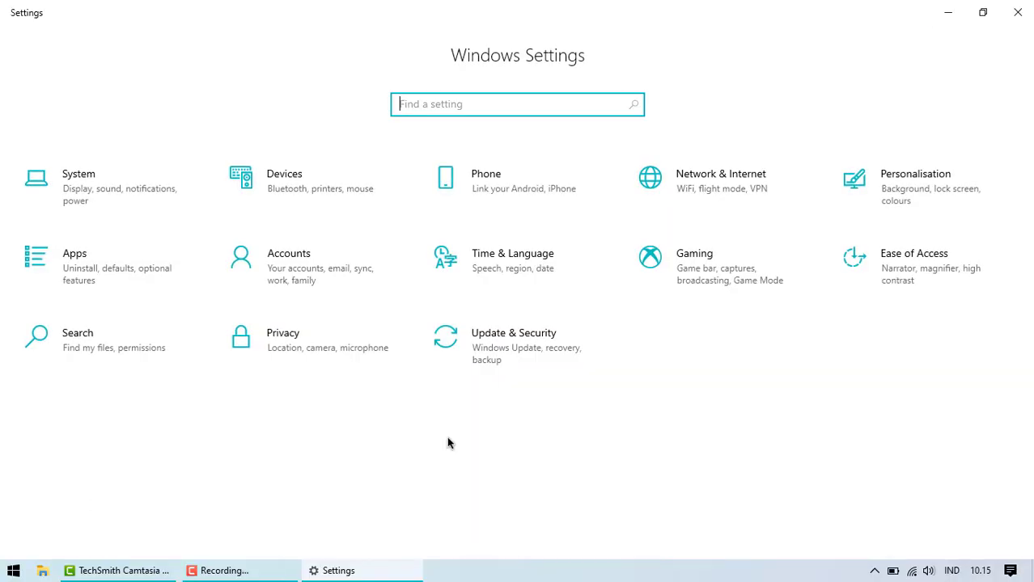
left_click(518, 348)
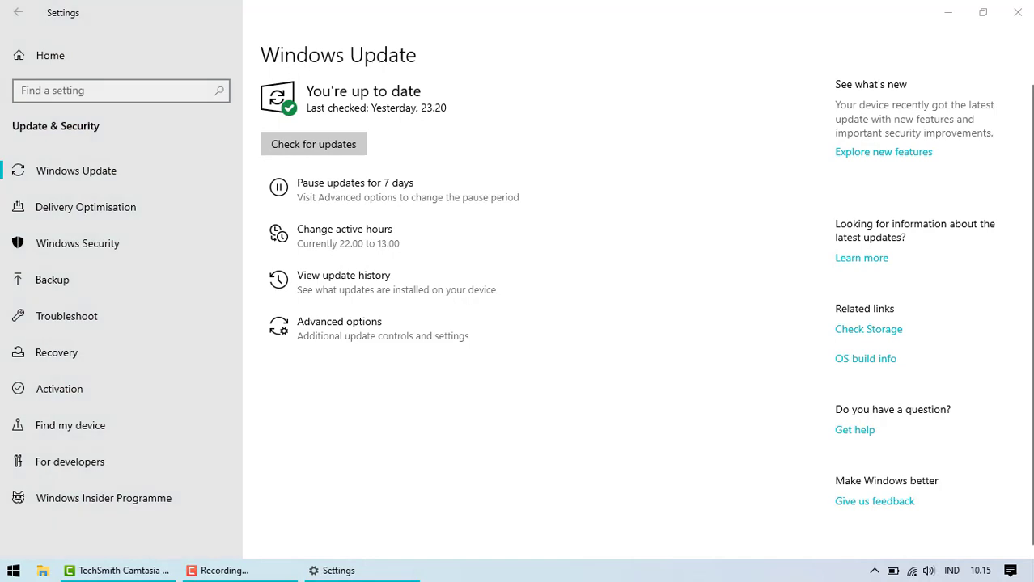
left_click(1018, 12)
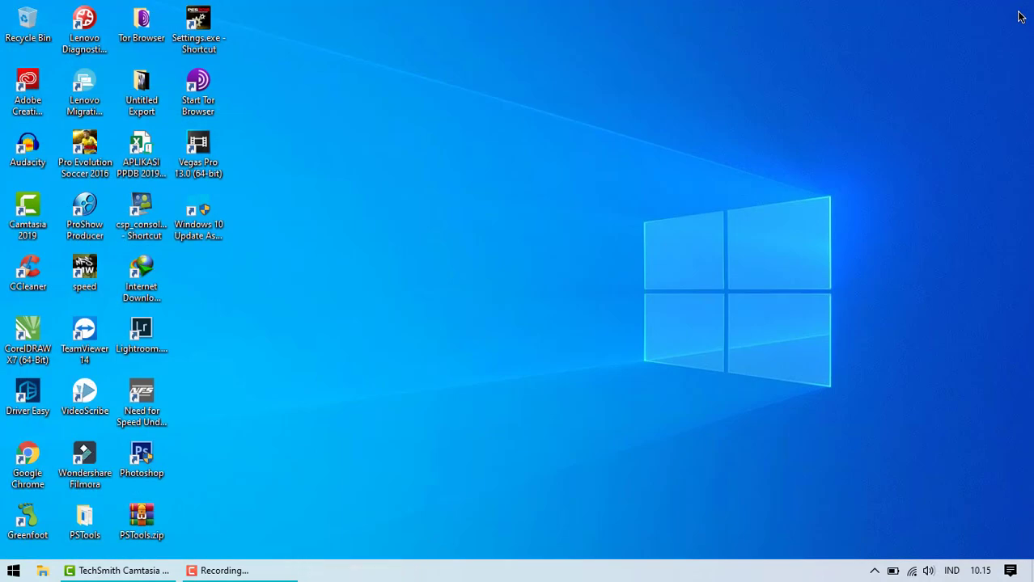
left_click_drag(459, 213, 167, 231)
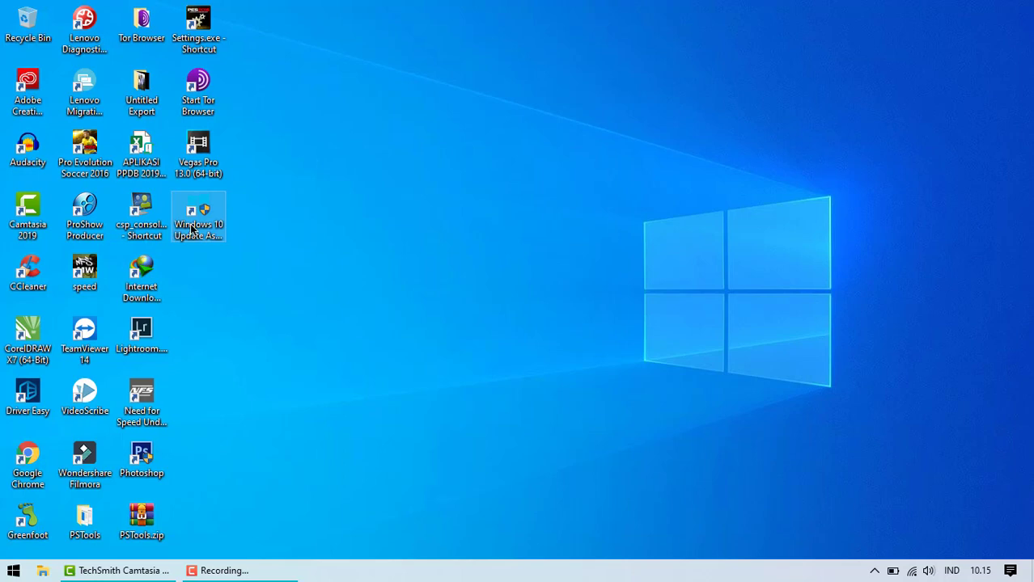
left_click(192, 229)
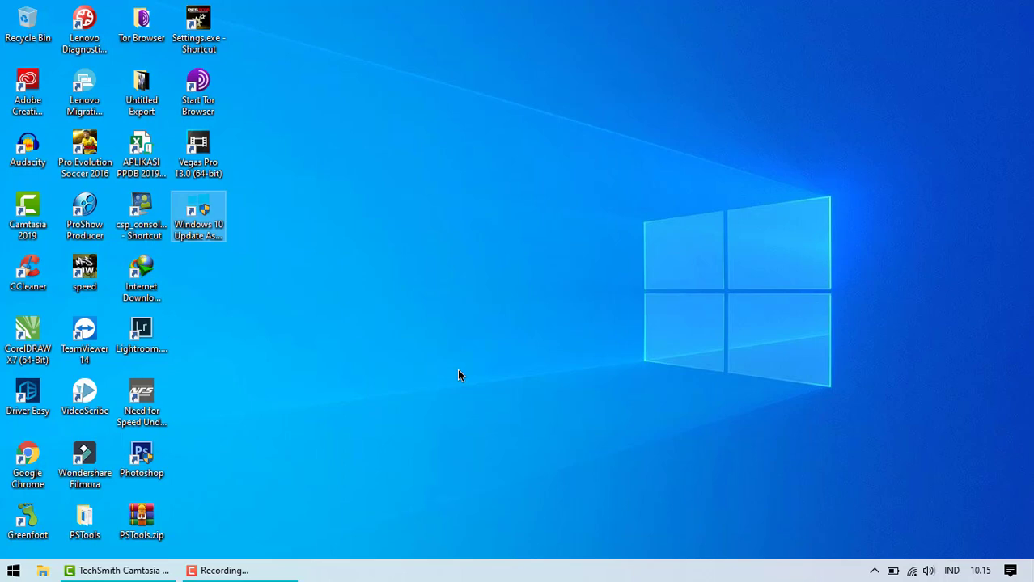
- Open System Configuration and move its window higher on the desktop
left_click(13, 571)
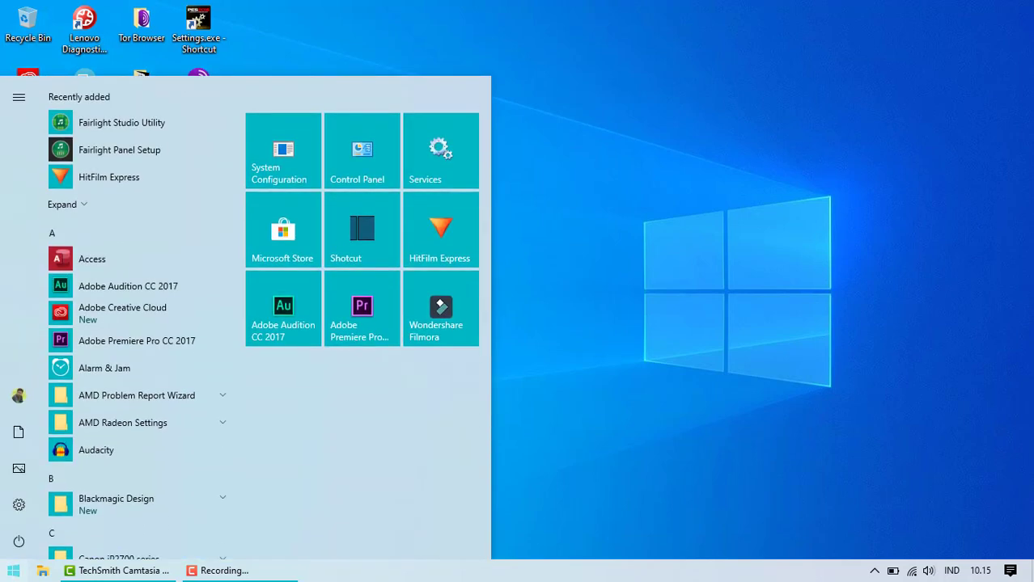
left_click(297, 130)
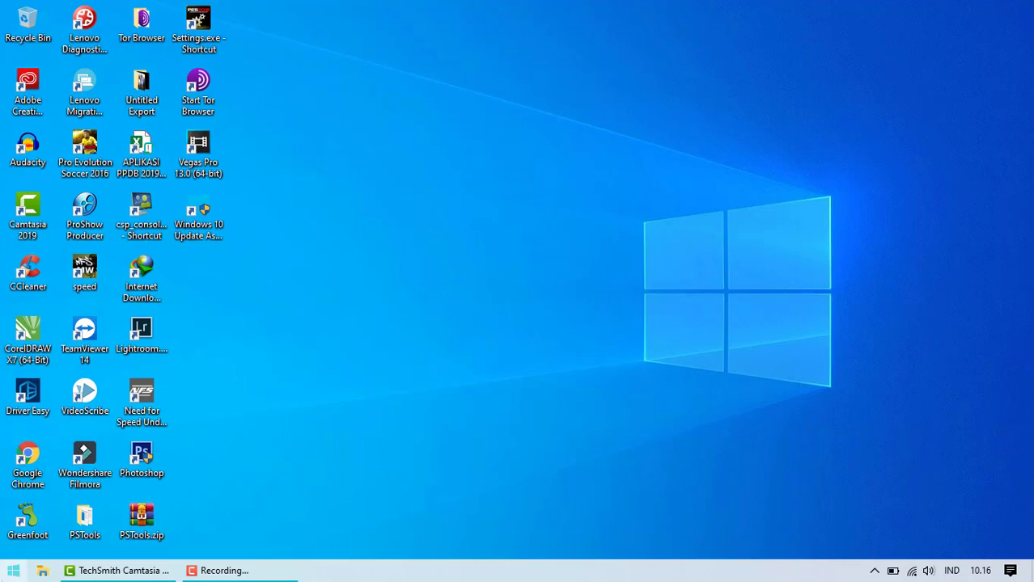
left_click(13, 571)
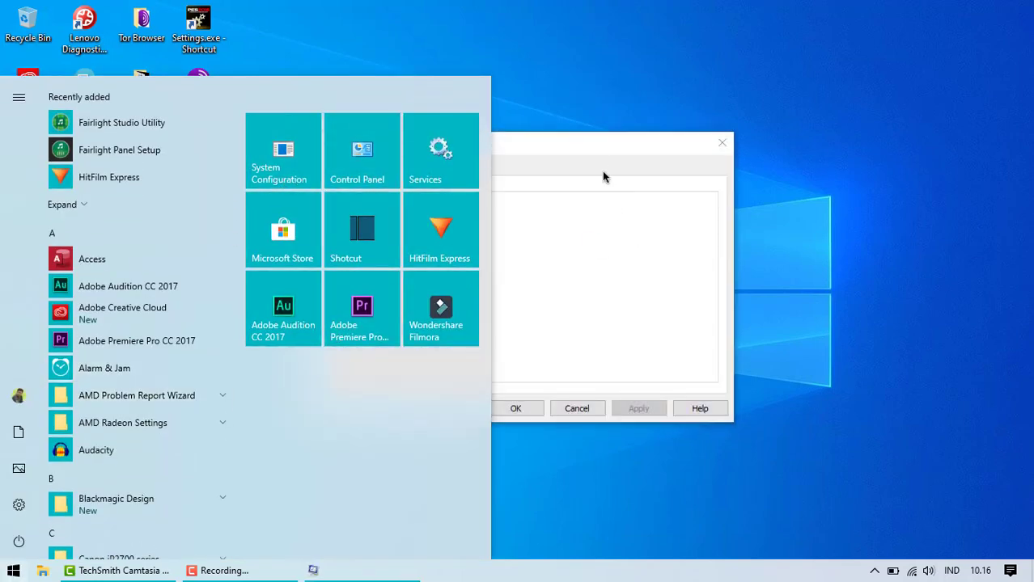
left_click(594, 151)
left_click_drag(593, 151, 613, 99)
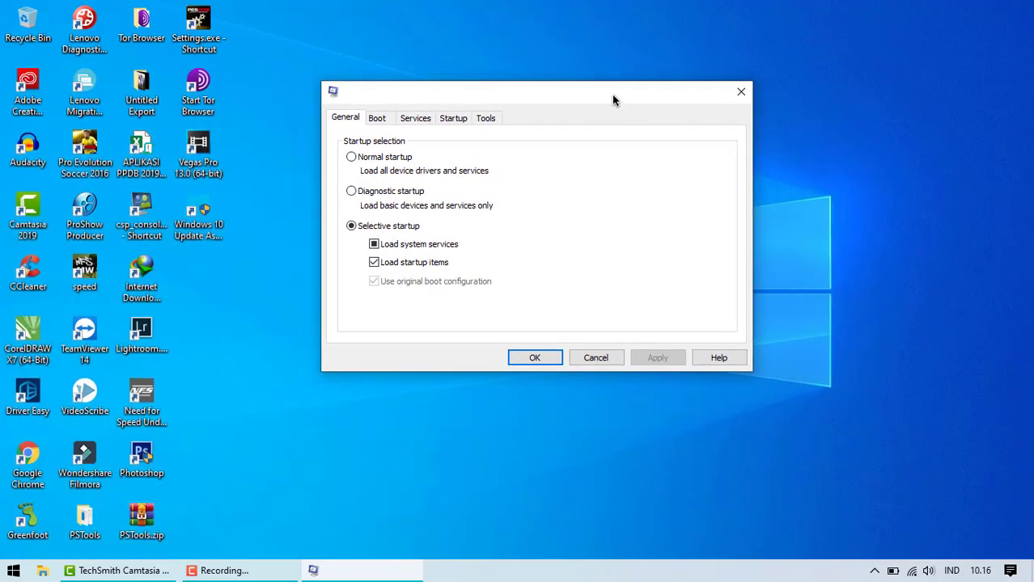
- Look through the System Configuration services list and hide all Microsoft services
left_click(426, 121)
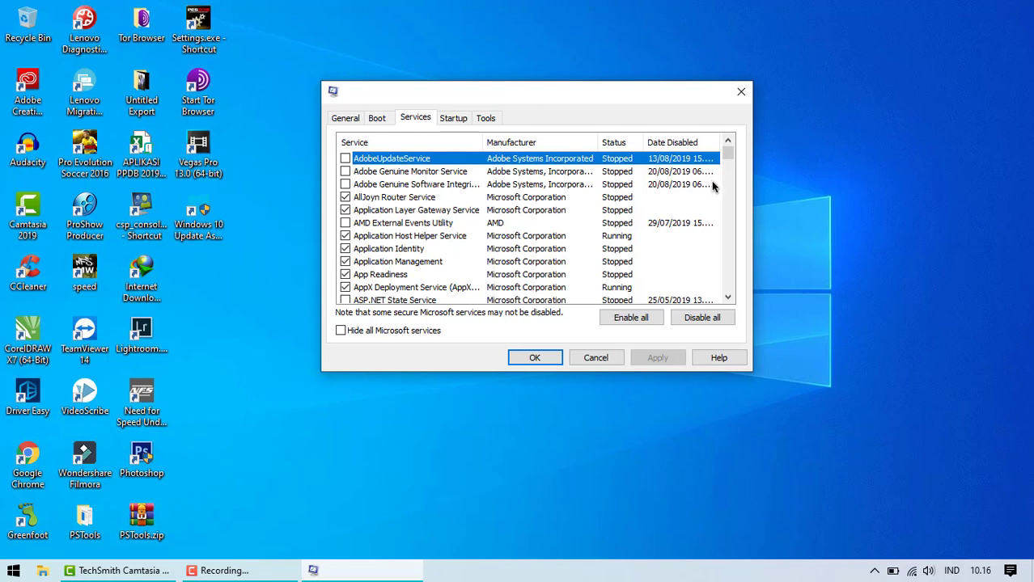
scroll(724, 191, "down", 4)
scroll(723, 191, "down", 8)
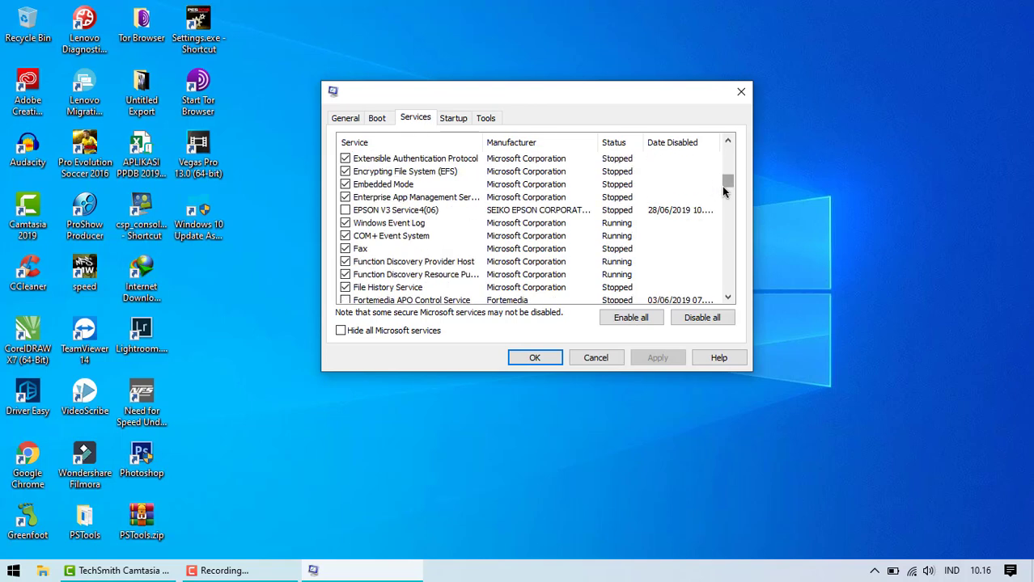
scroll(724, 191, "up", 3)
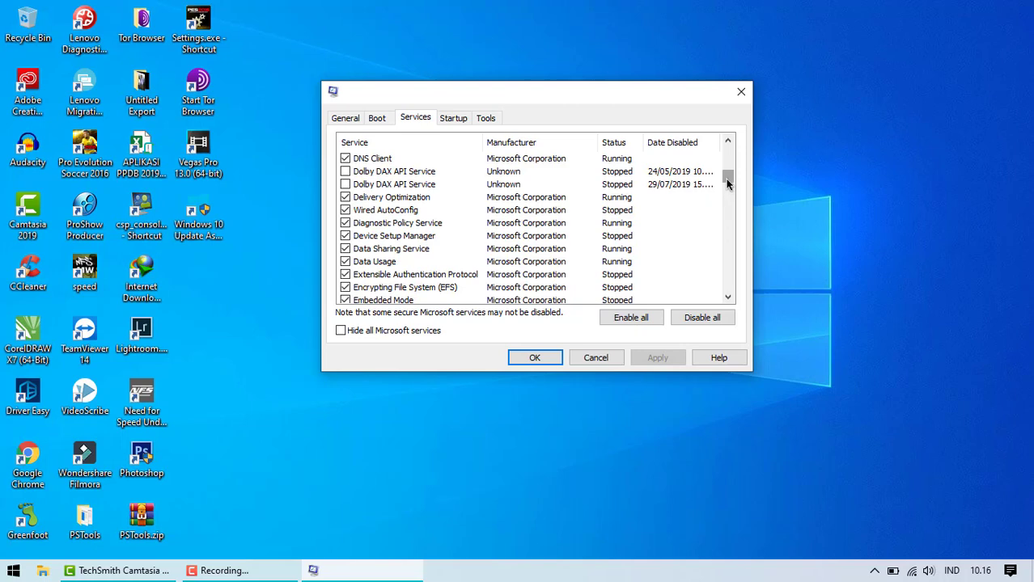
key("Home")
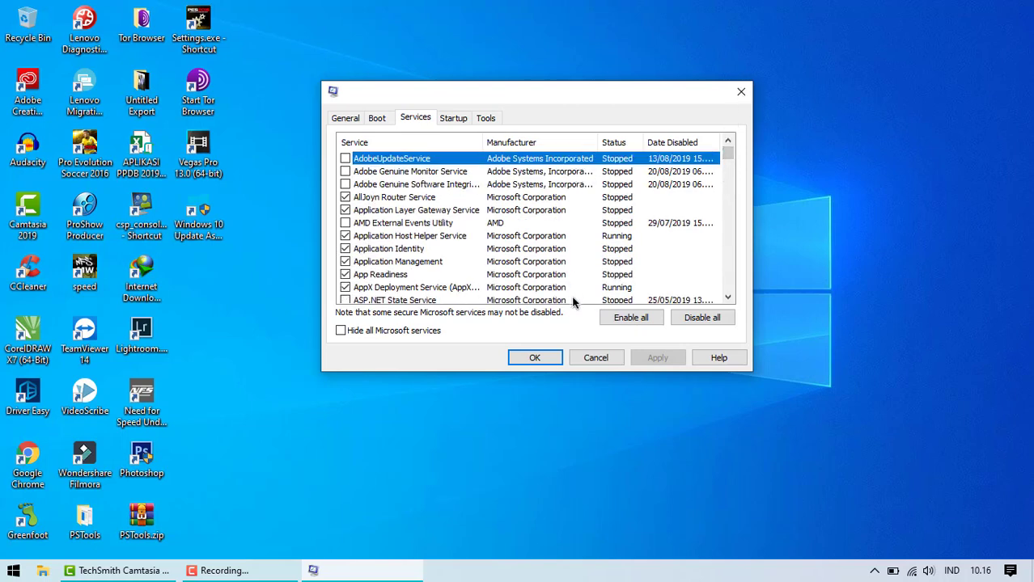
left_click(424, 335)
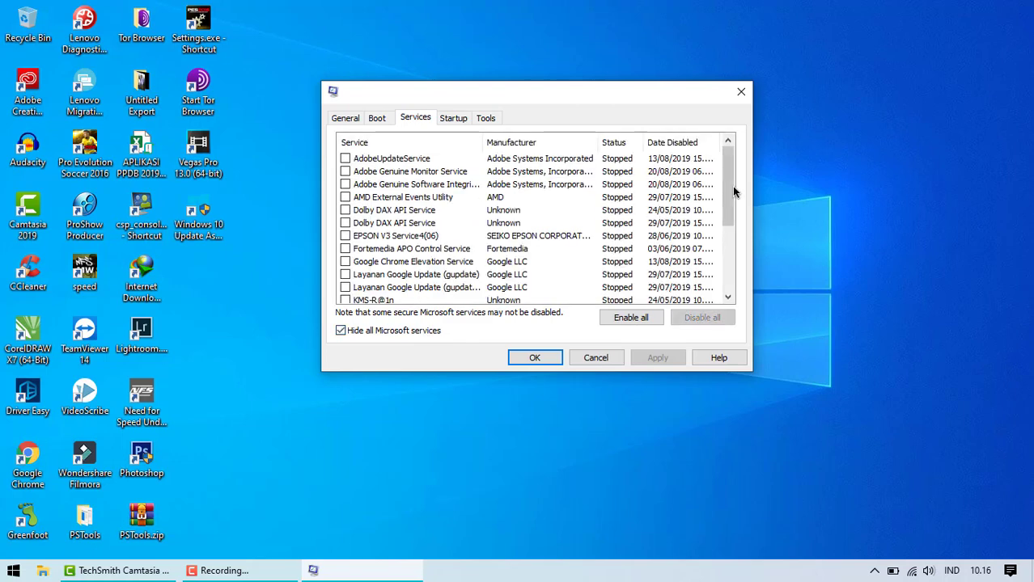
- Enable all the listed non-Microsoft services, look through them, and disable them all again
left_click_drag(732, 187, 735, 139)
left_click(612, 319)
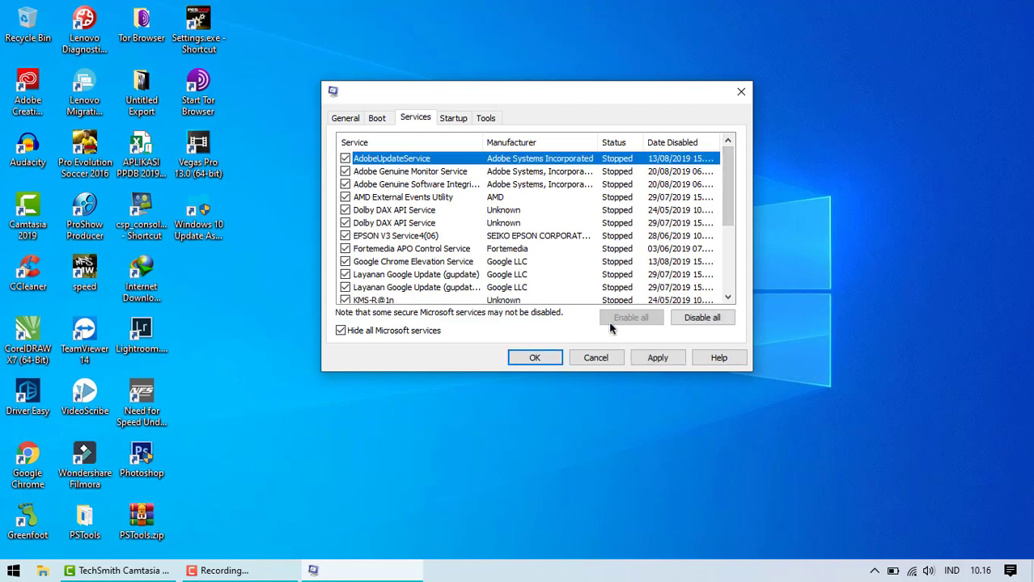
left_click_drag(728, 189, 732, 249)
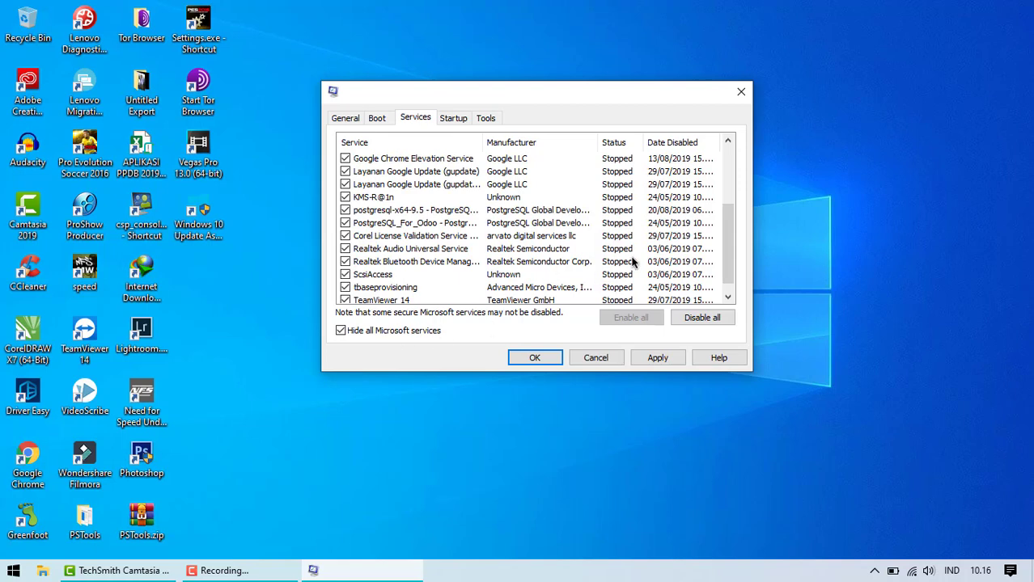
left_click(702, 317)
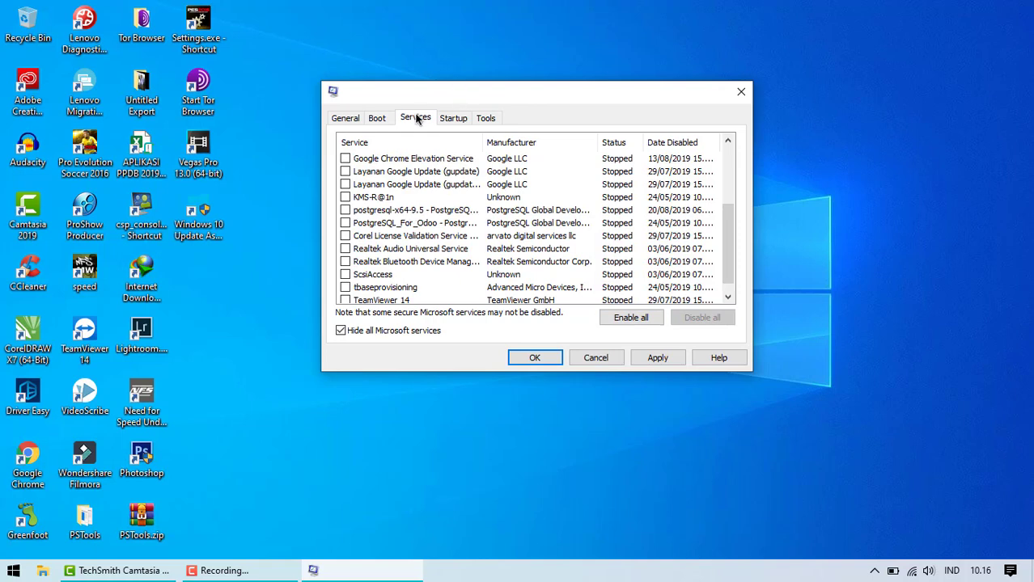
- Disable the enabled EPSON Status Monitor 3 start-up item in Task Manager, then close Task Manager and System Configuration
left_click(446, 117)
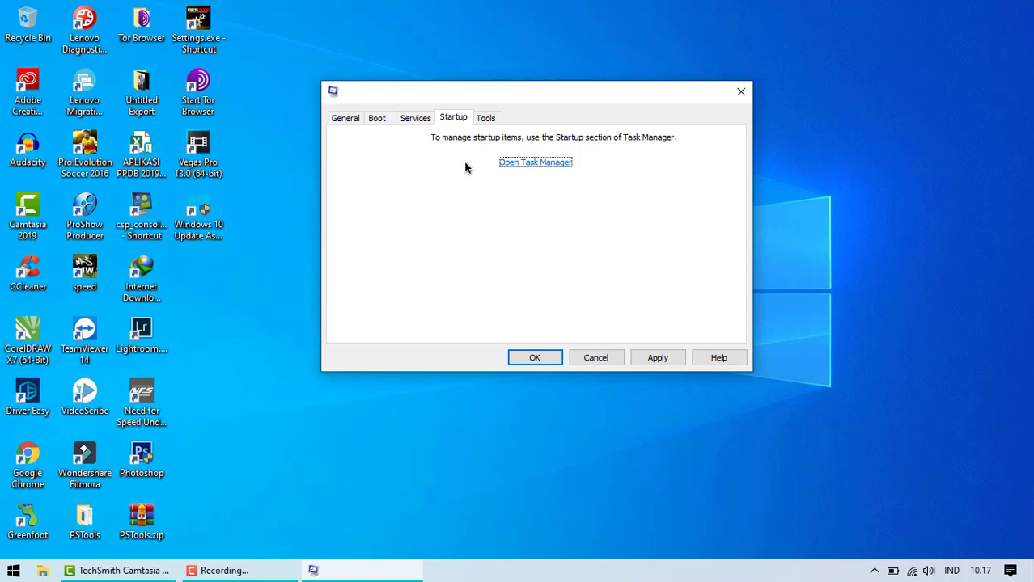
left_click(530, 163)
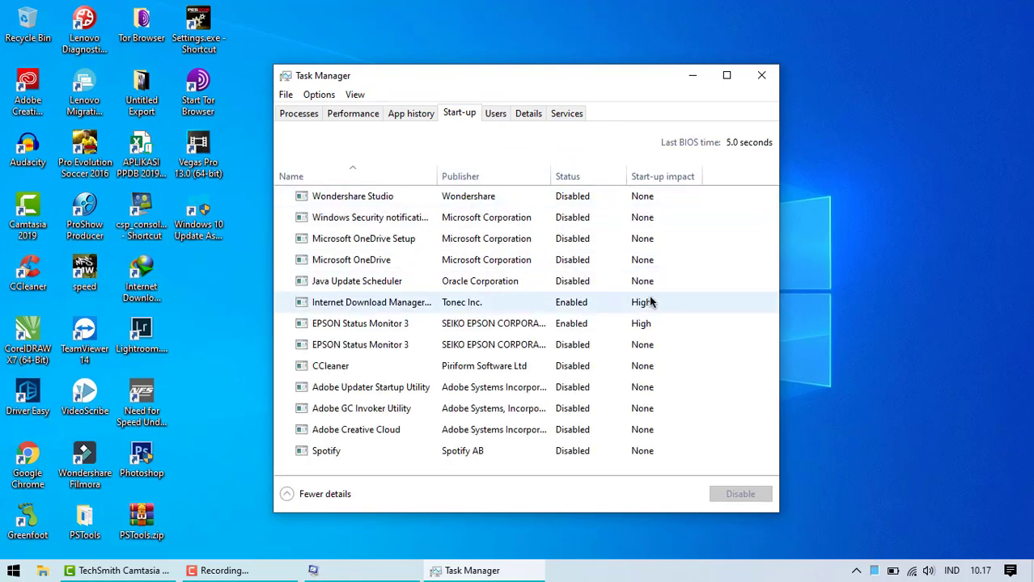
left_click(639, 323)
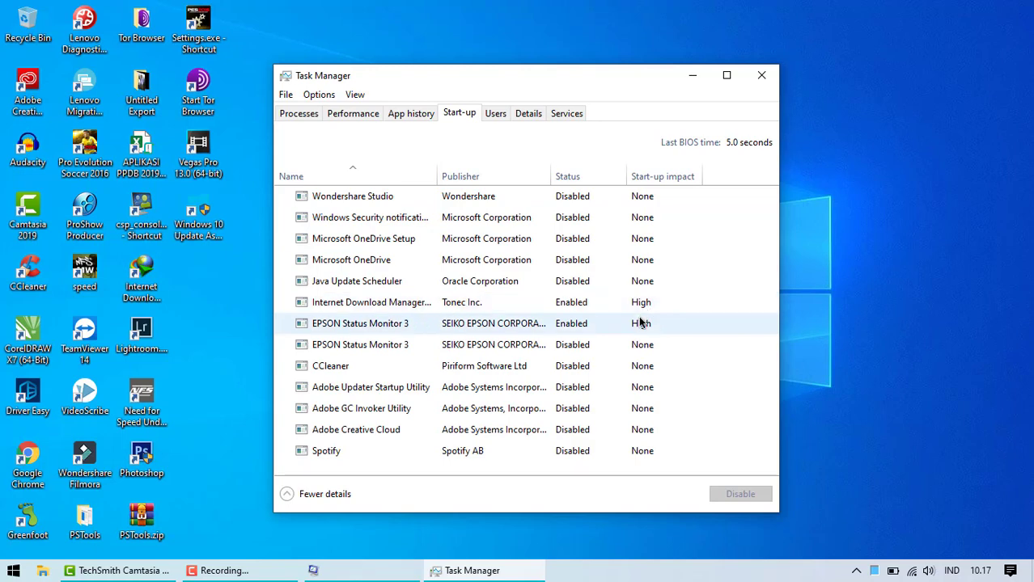
right_click(639, 323)
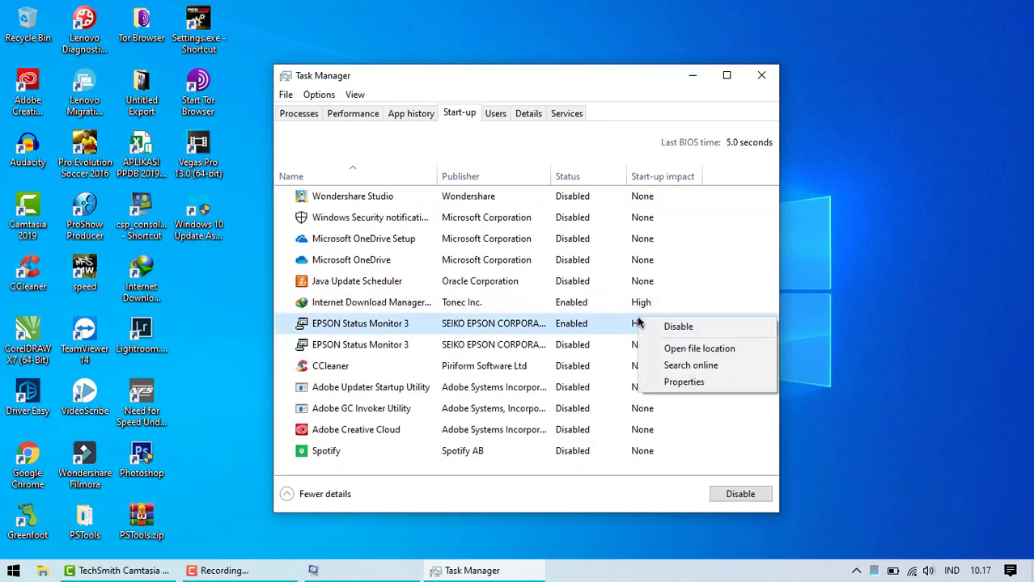
left_click(676, 326)
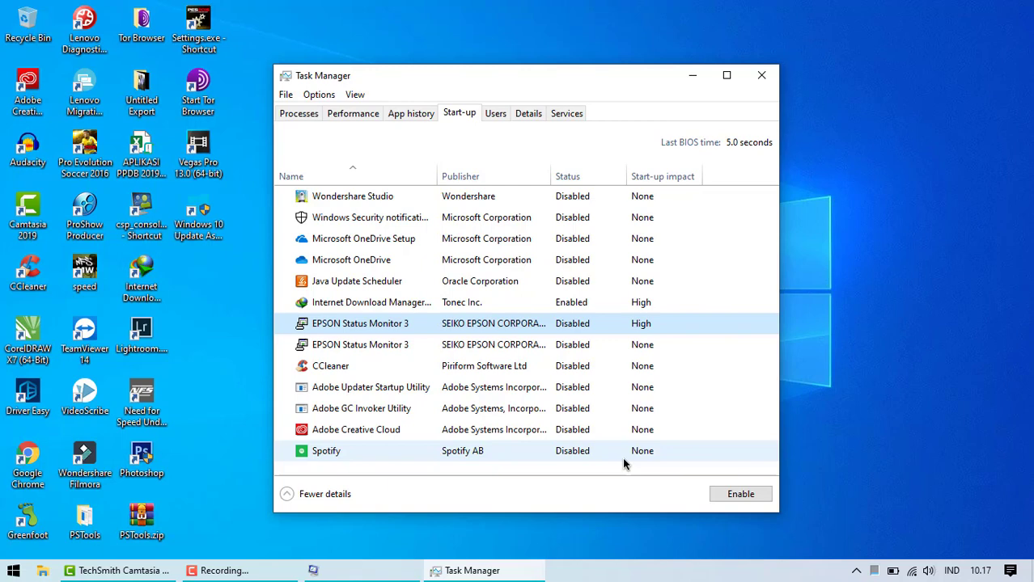
left_click(758, 86)
left_click(741, 92)
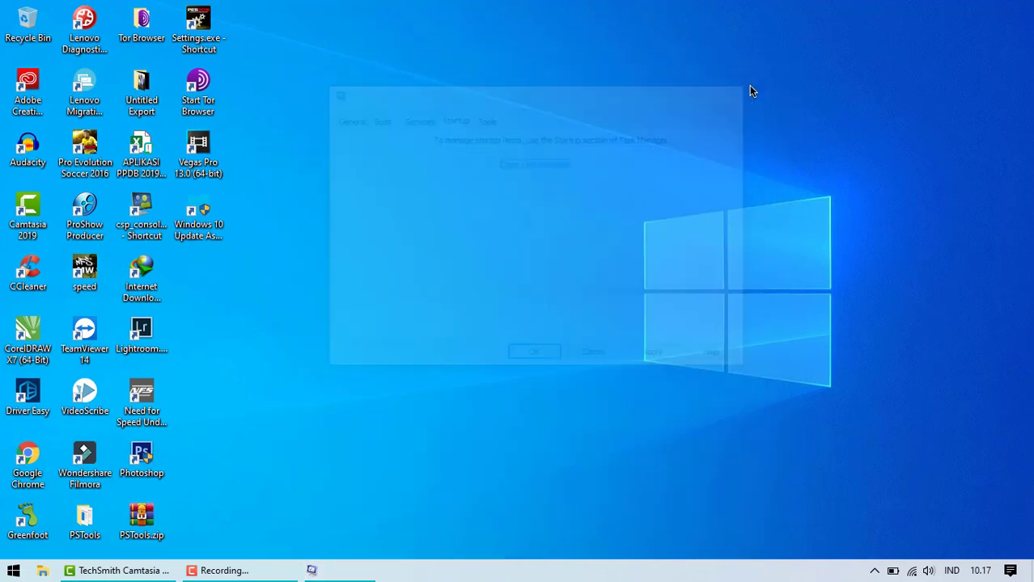